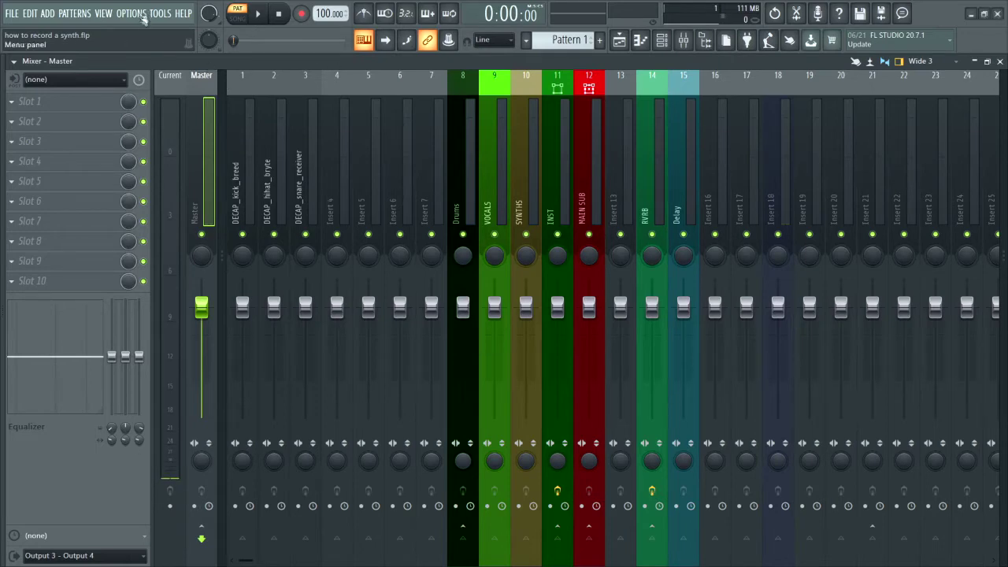
In MIDI settings, assign the 3- Focusrite USB MIDI output to port 1, then close
click(134, 14)
click(134, 40)
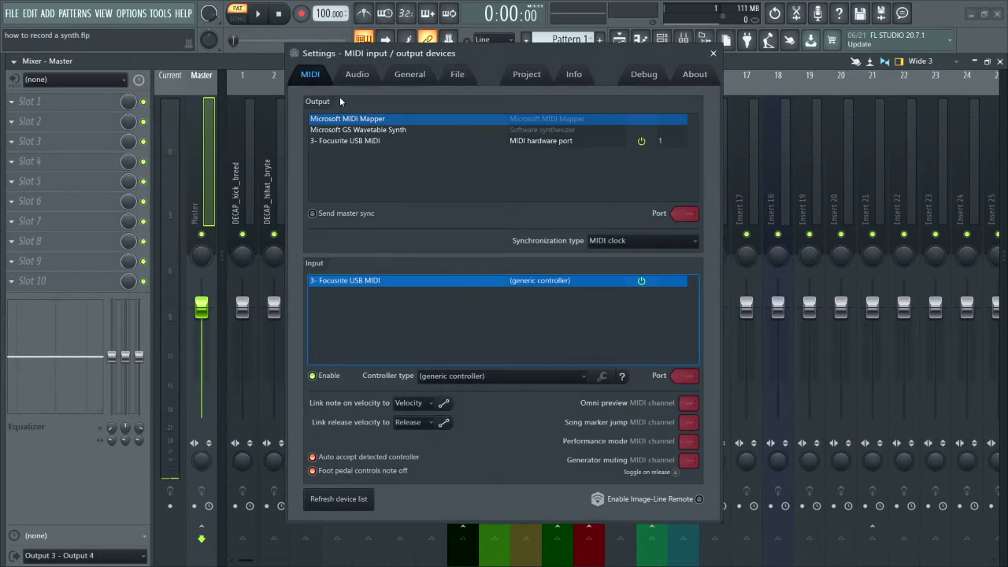
click(355, 141)
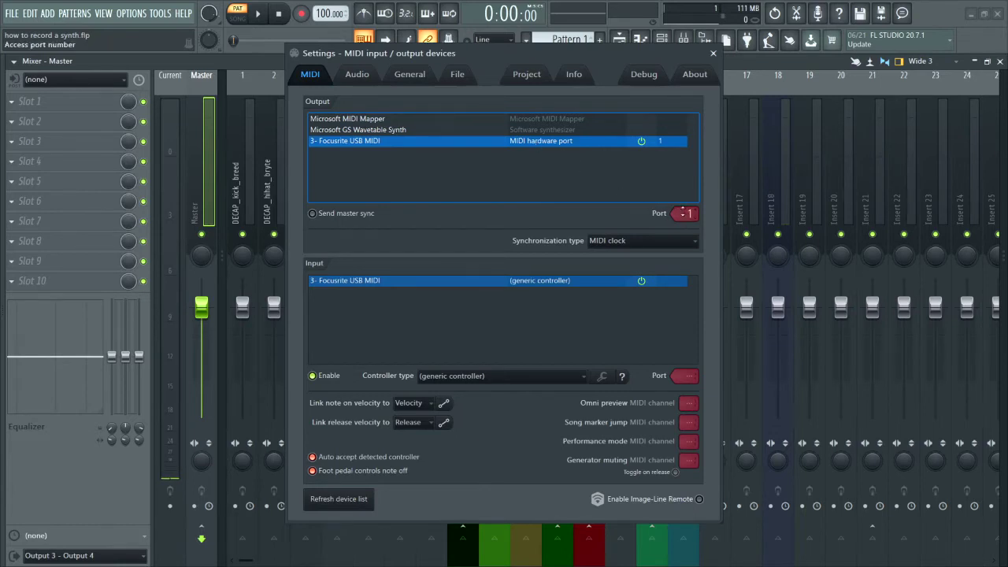
drag(685, 213, 685, 216)
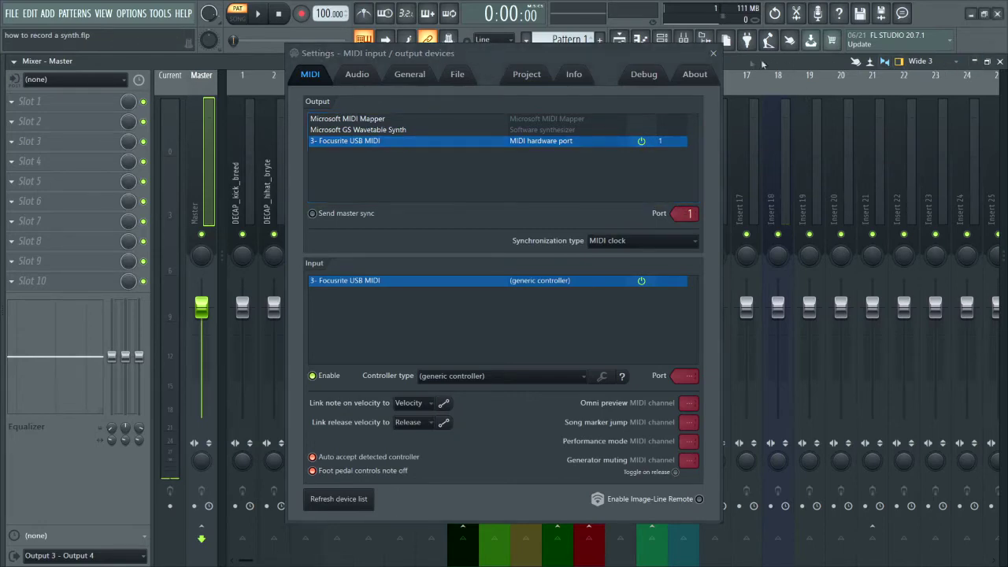
click(712, 52)
Add a MIDI Out channel on channel 1, port 1, and reposition its window
click(974, 61)
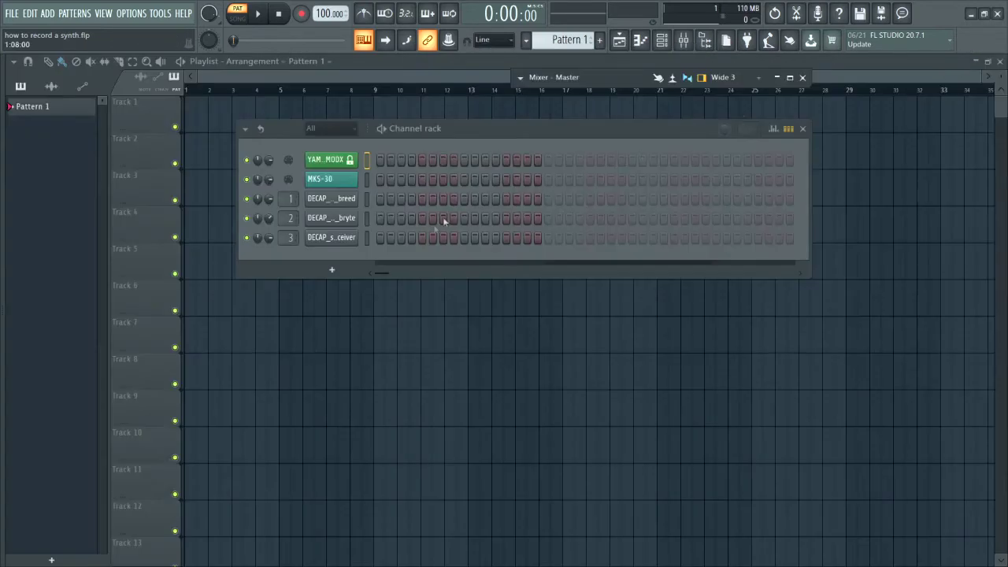
click(337, 269)
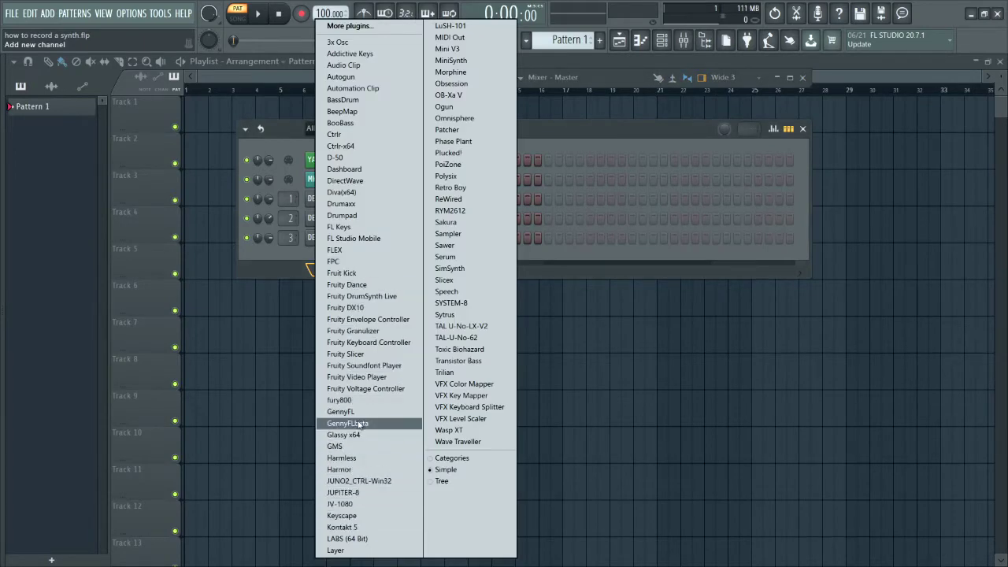
click(470, 37)
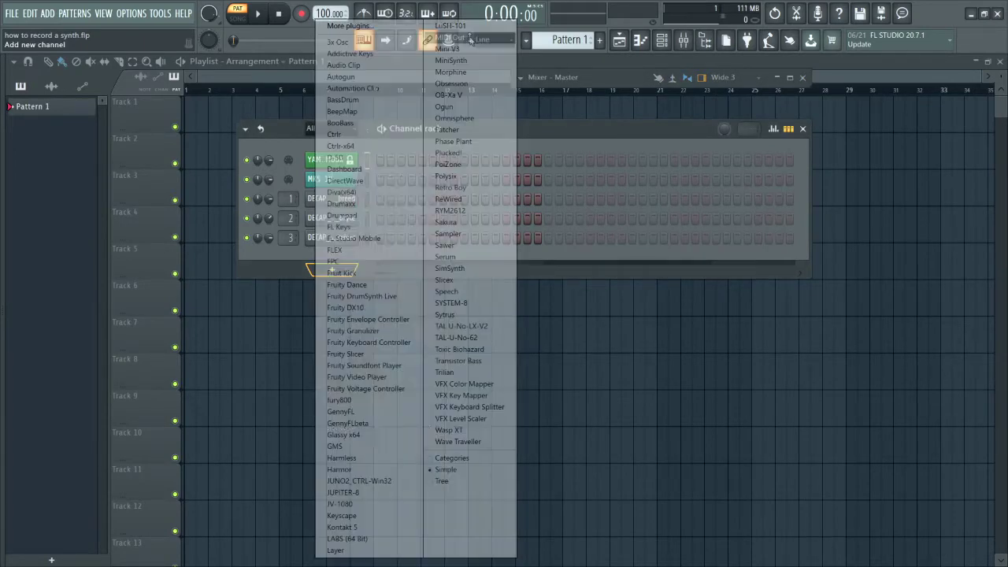
drag(322, 174, 407, 263)
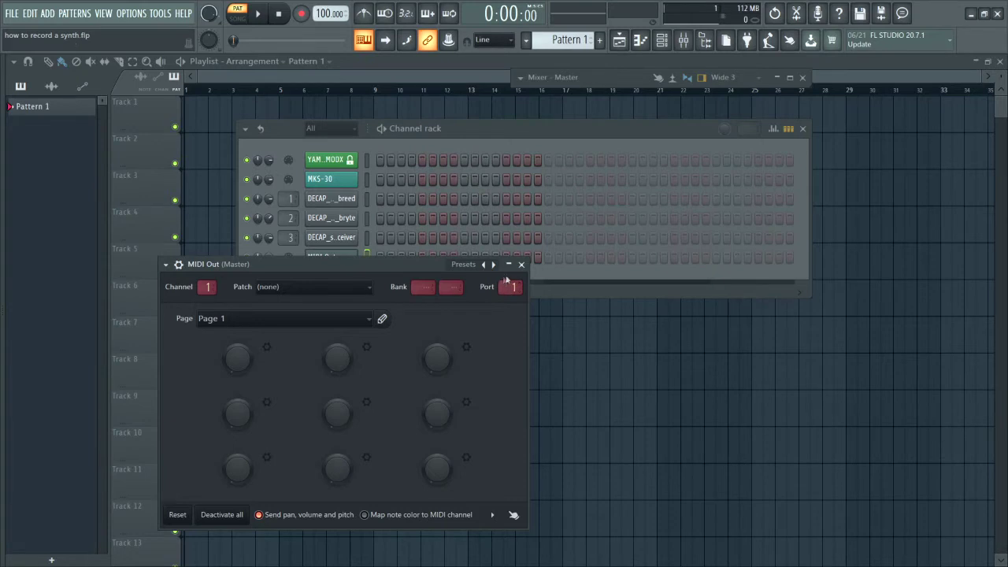
click(600, 129)
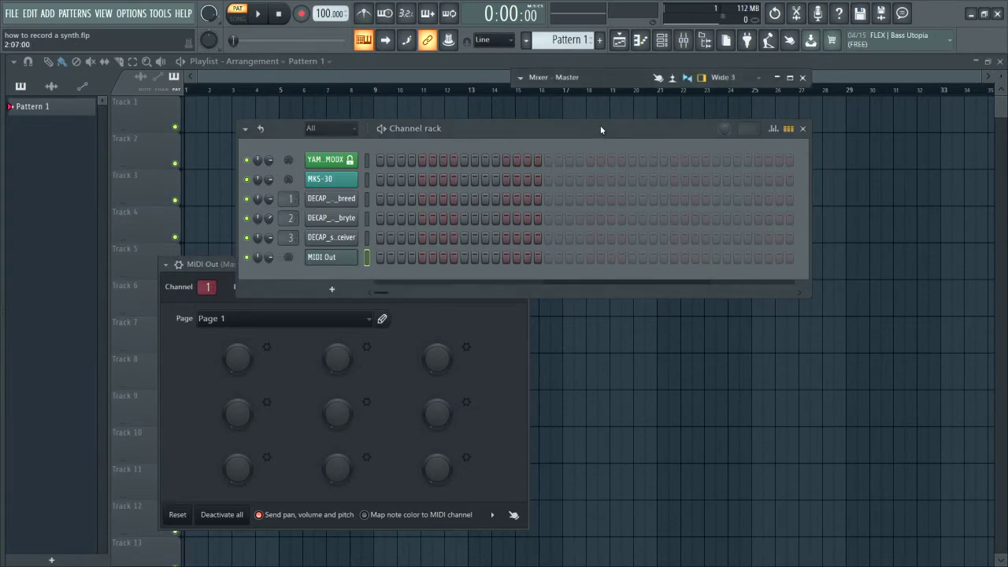
In the maximized mixer, mute and select Insert 18 with Input 3 - Input 4 as its input
double_click(608, 77)
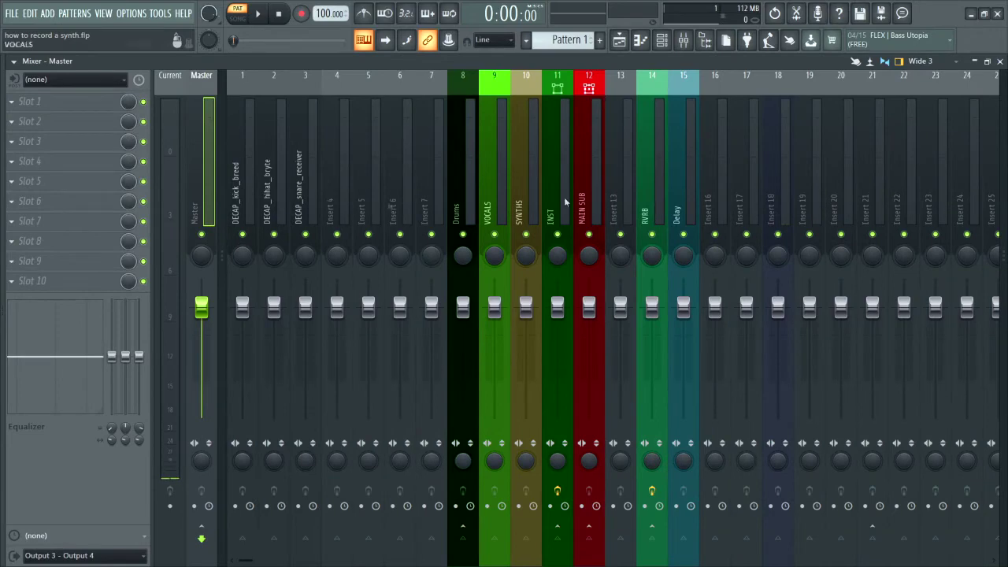
click(777, 234)
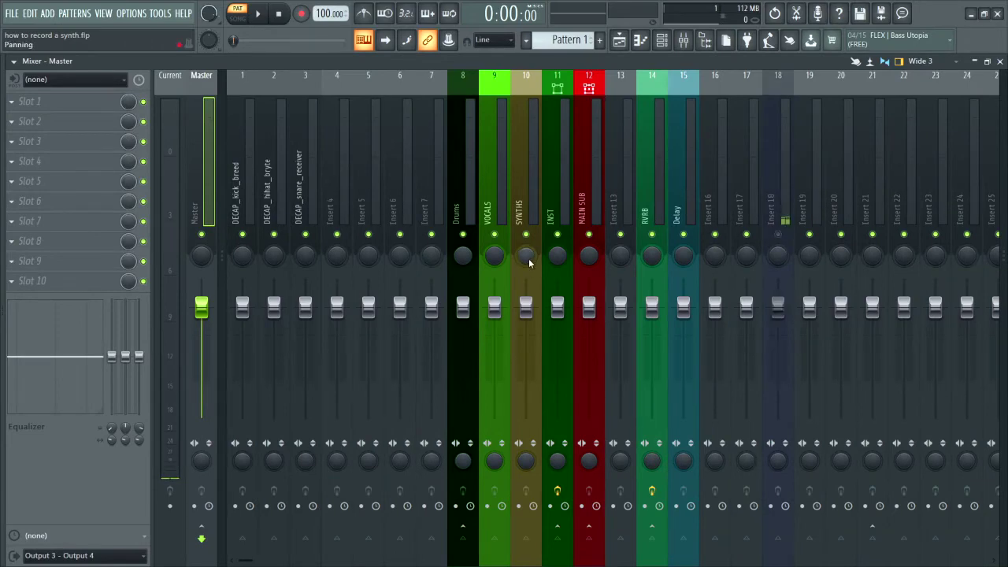
click(974, 62)
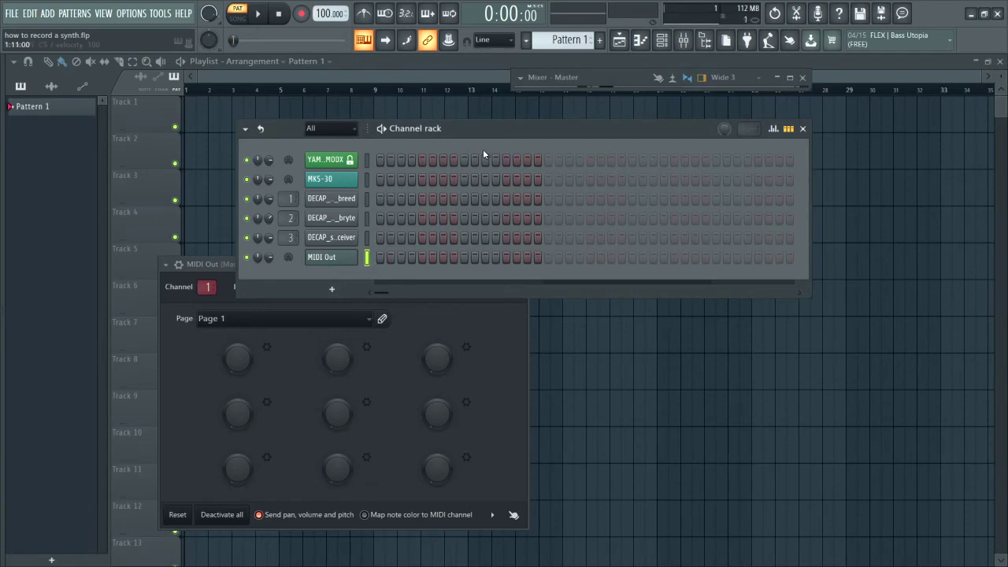
double_click(627, 77)
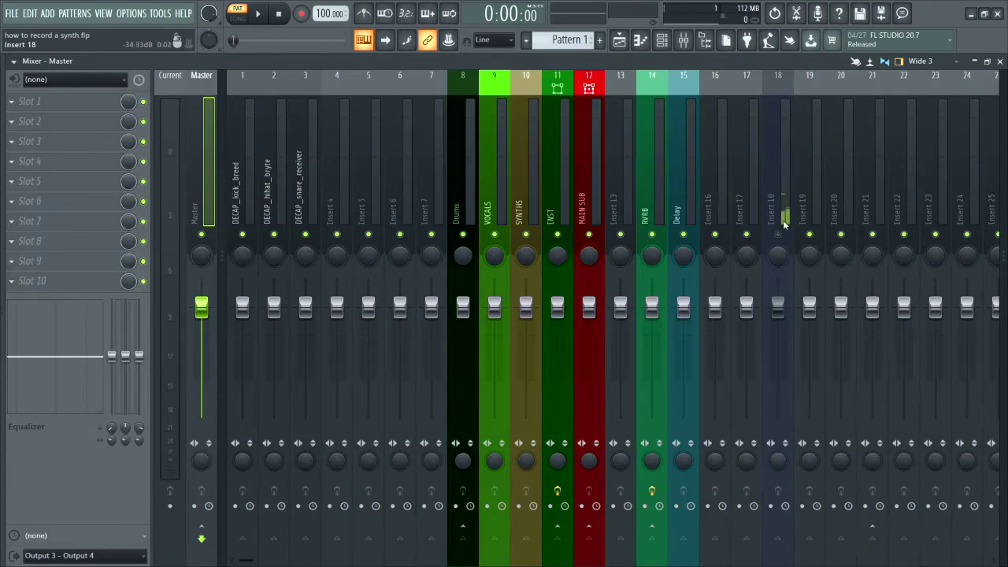
click(774, 197)
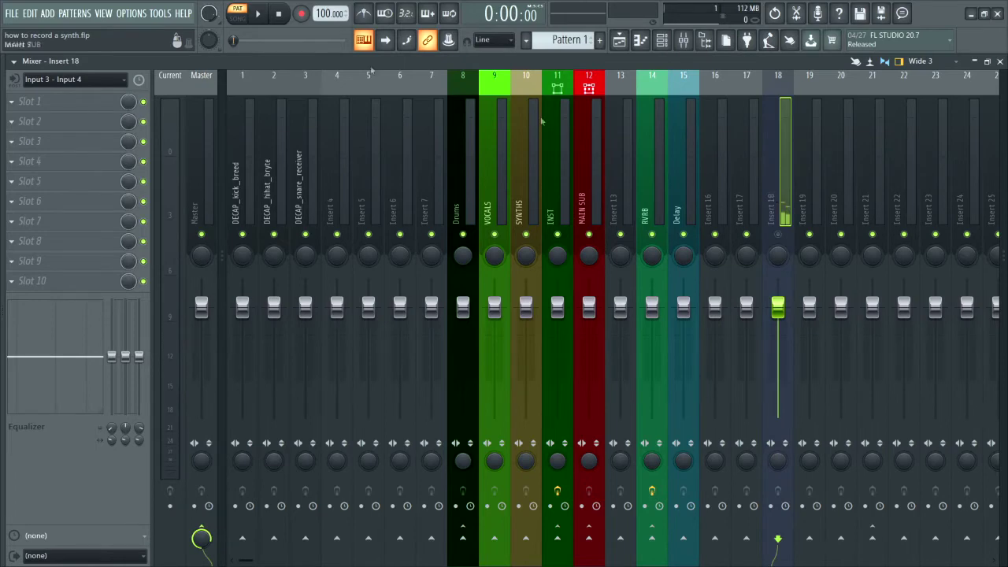
click(74, 79)
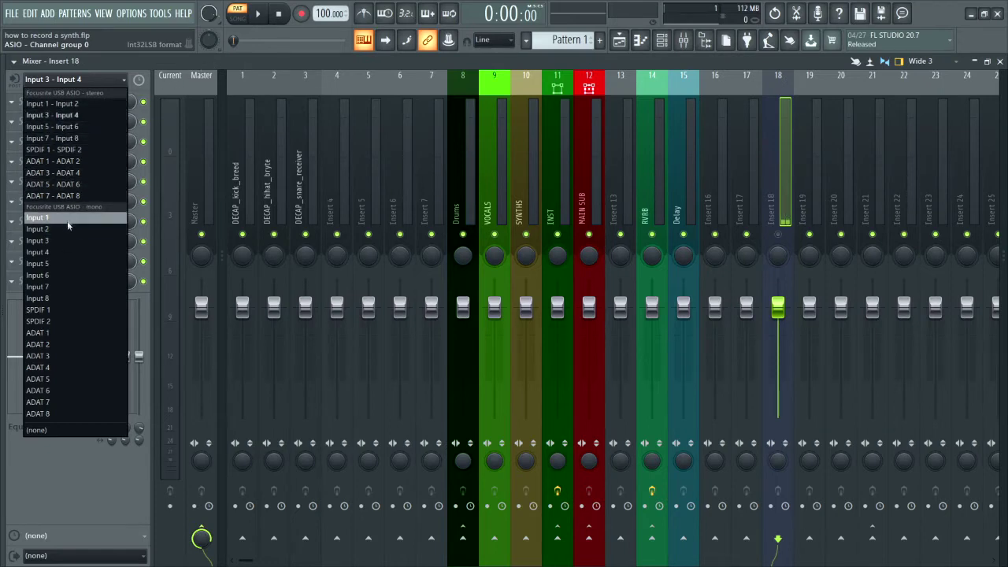
click(69, 116)
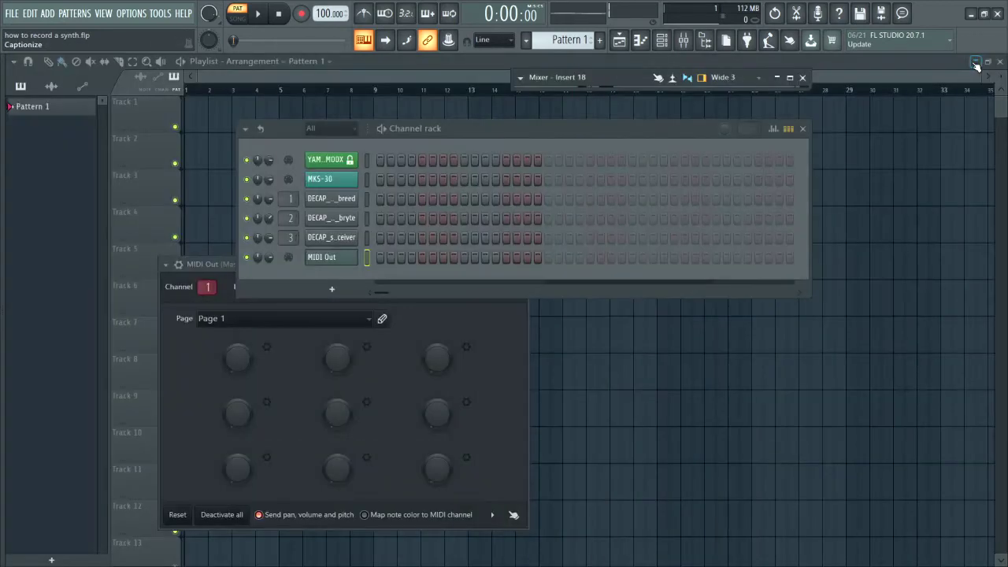
Open the MIDI Out channel's piano roll, then draw and delete a C#6 test note
click(974, 62)
right_click(347, 258)
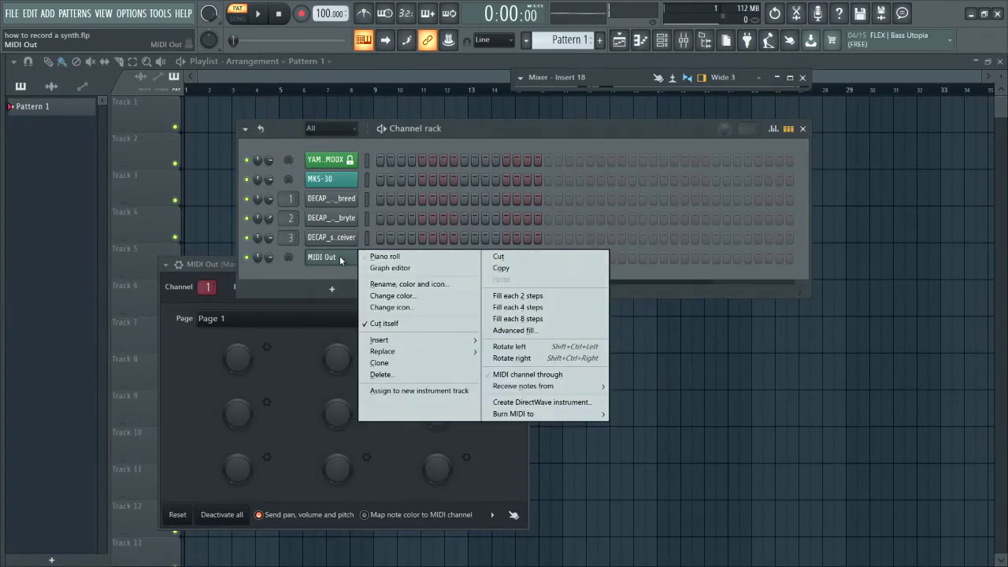
click(383, 259)
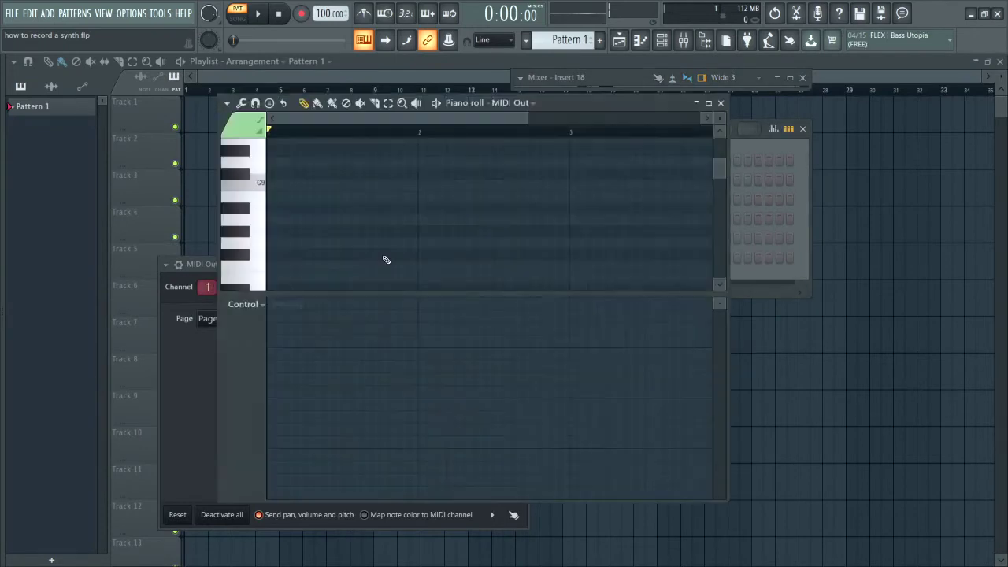
click(282, 195)
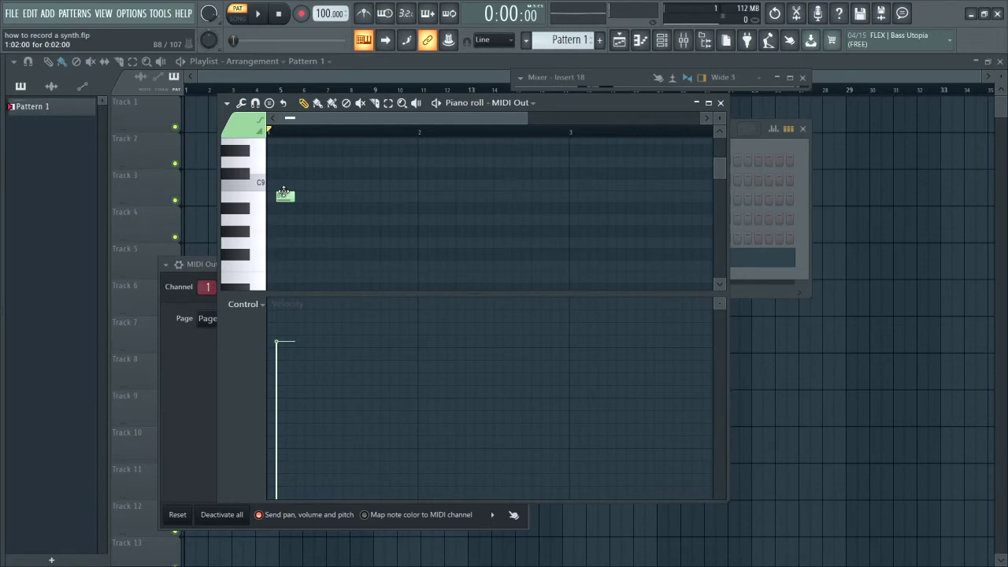
drag(282, 192, 272, 253)
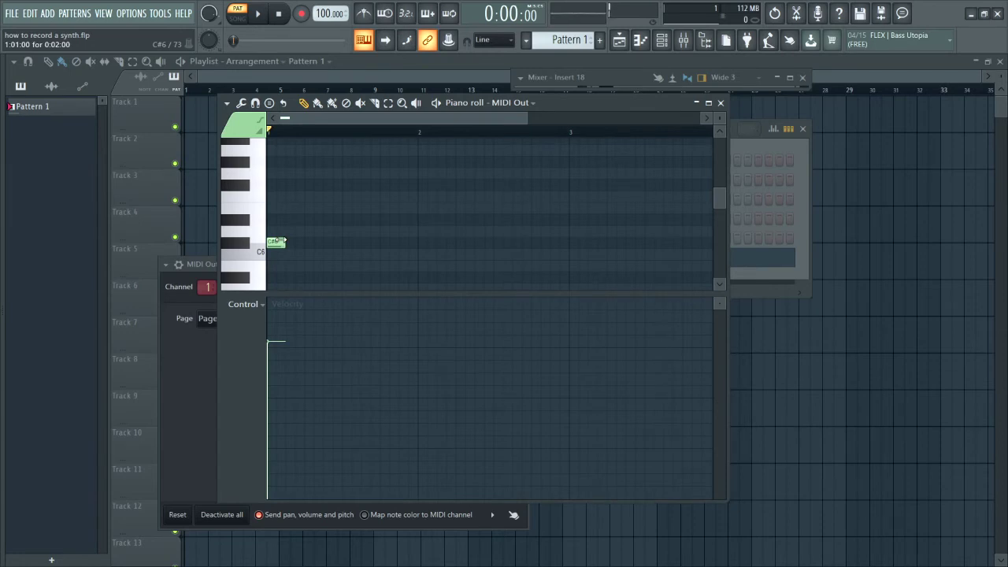
right_click(280, 241)
Add D#4 and C5 test notes, delete both, and resize the Control pane
scroll(284, 269, down, 3)
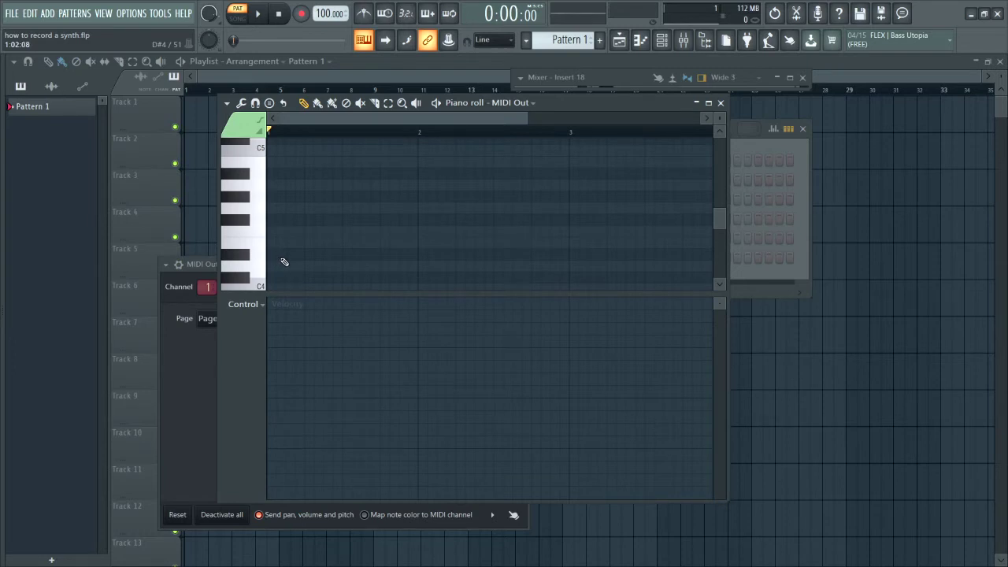
click(280, 257)
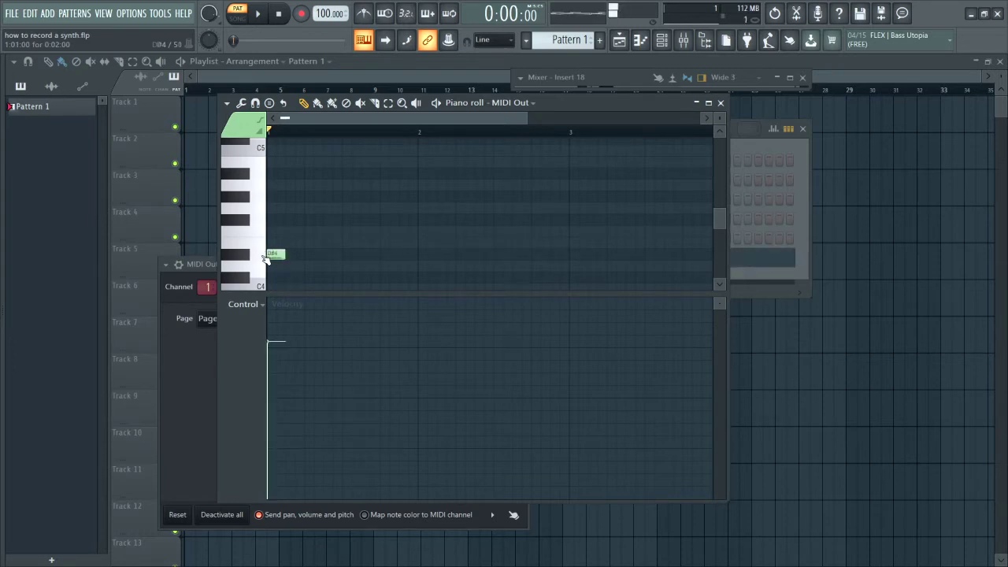
click(288, 162)
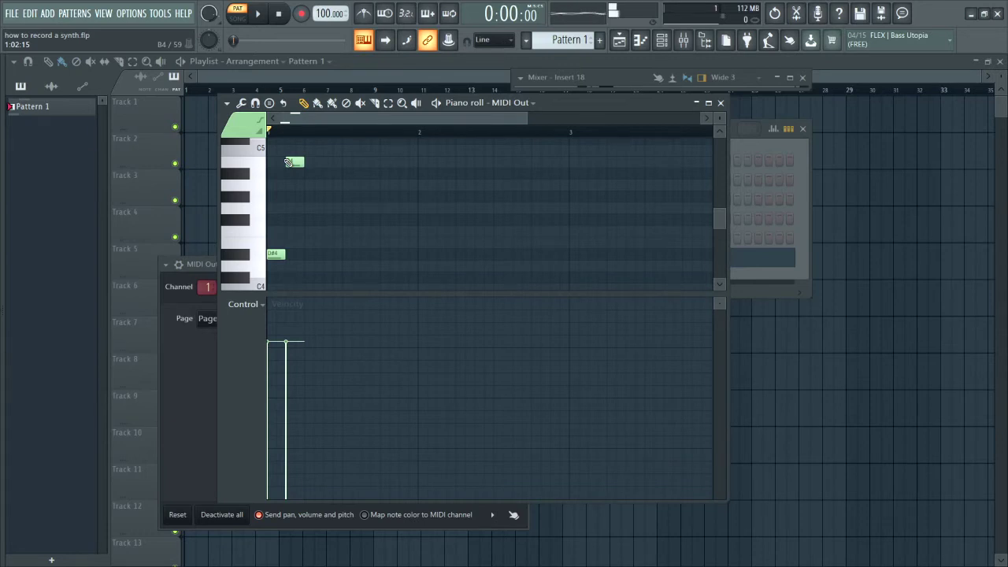
right_click(290, 162)
right_click(282, 254)
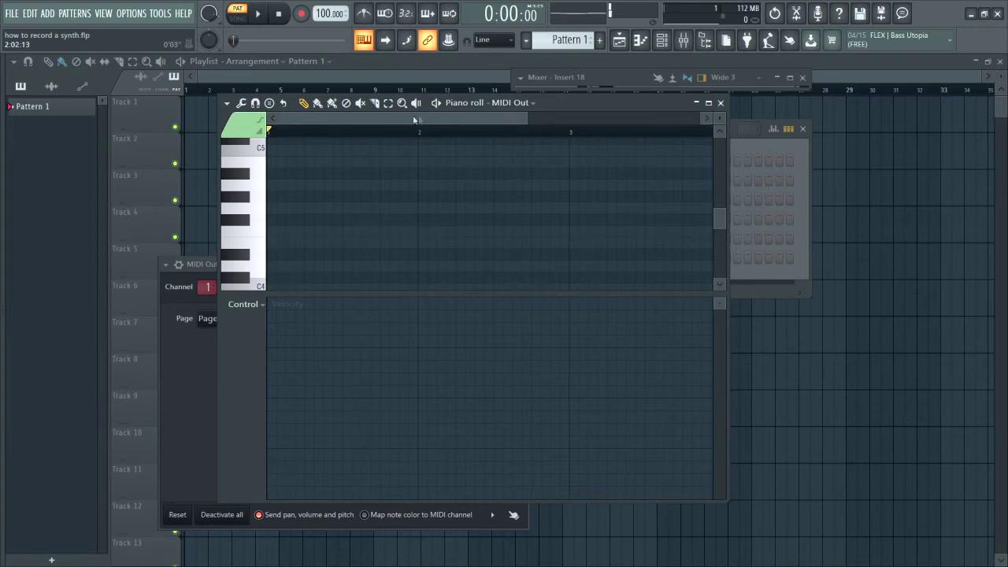
scroll(414, 153, up, 3)
drag(370, 290, 389, 443)
scroll(353, 258, up, 2)
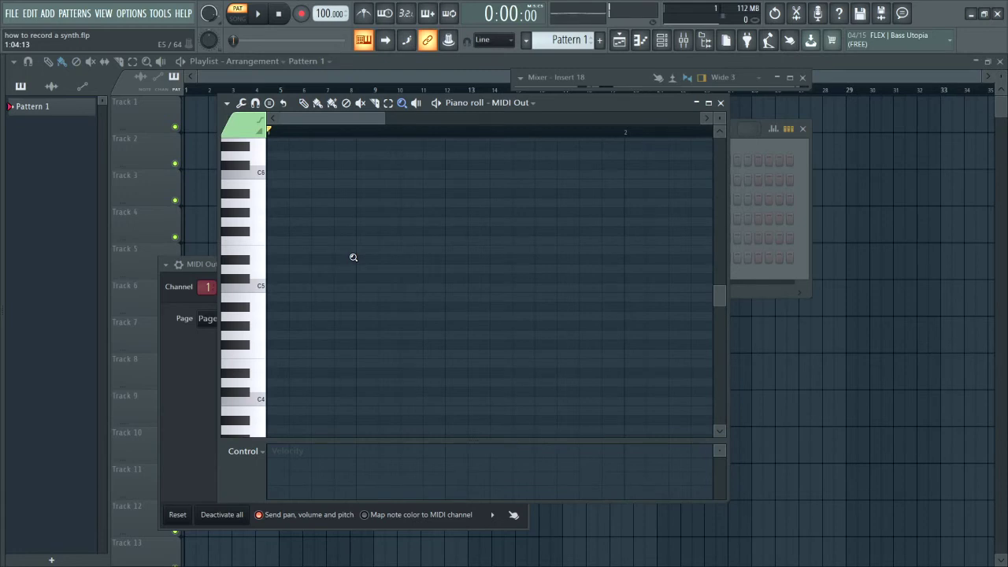
click(130, 17)
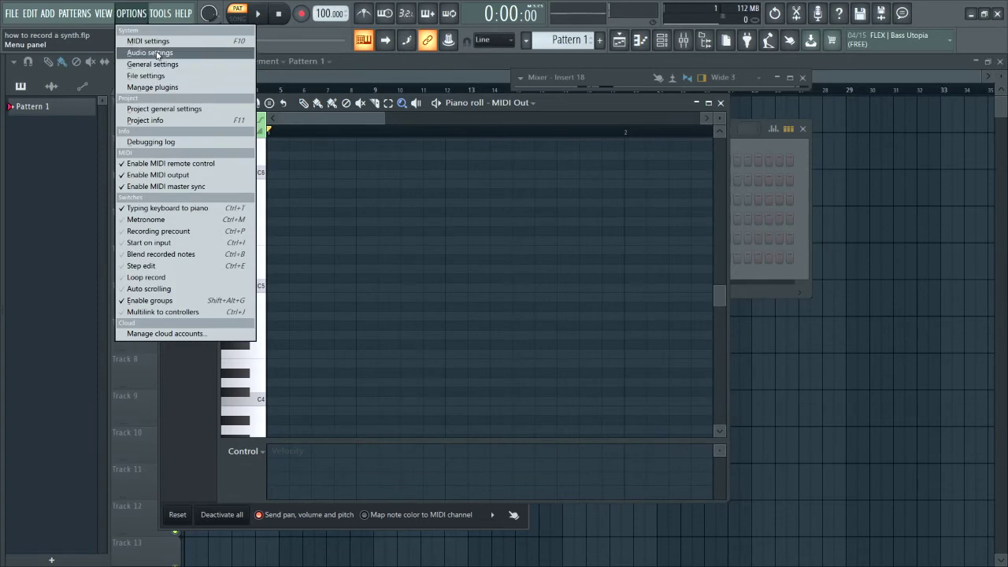
Open MIDI settings to review the output devices
click(156, 40)
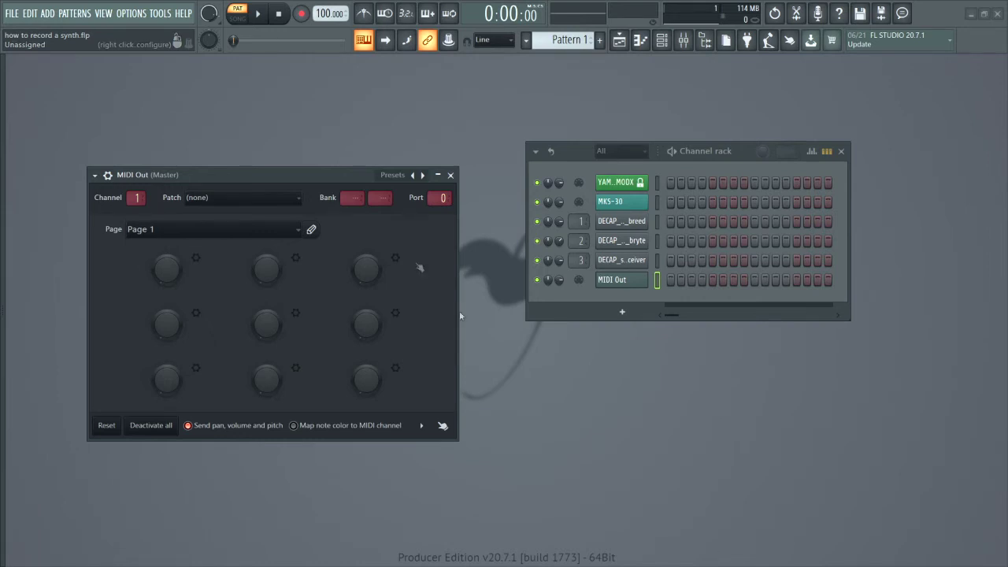
click(132, 16)
click(136, 46)
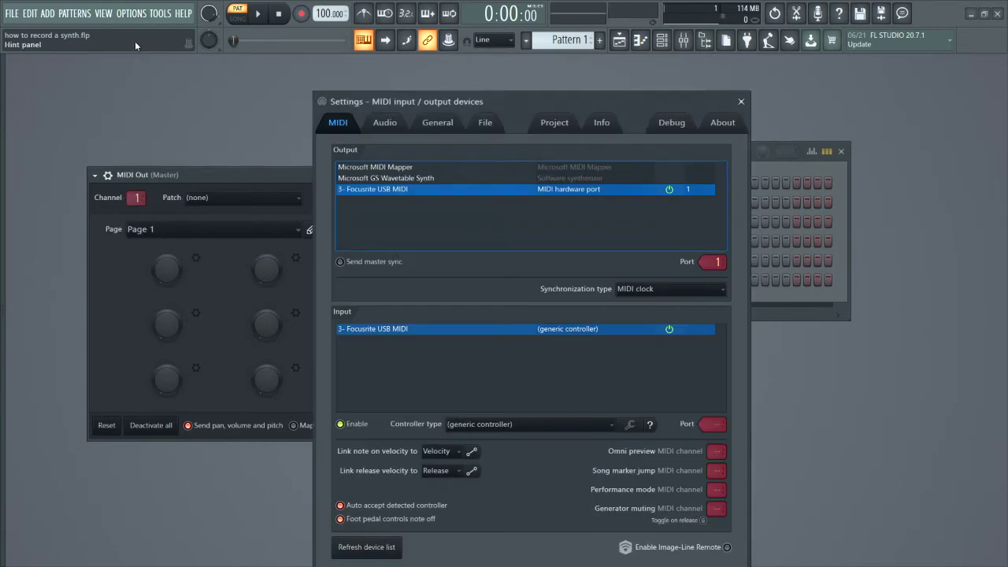
drag(543, 101, 515, 86)
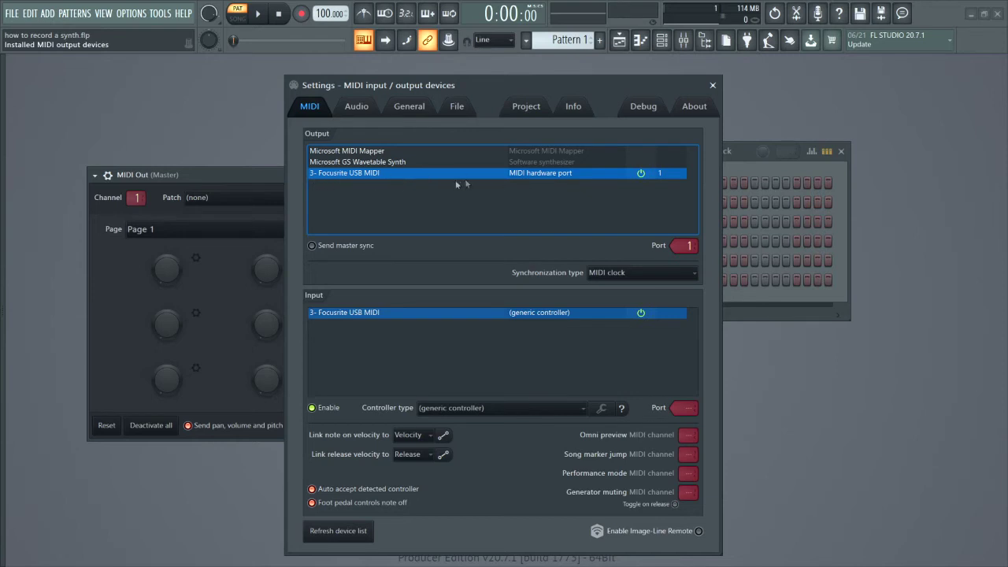
click(385, 150)
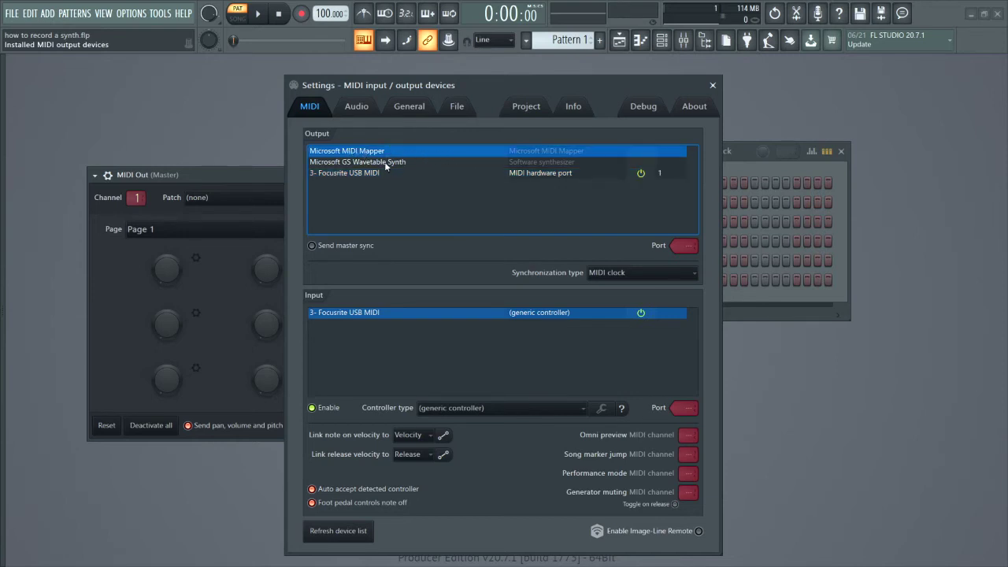
click(385, 161)
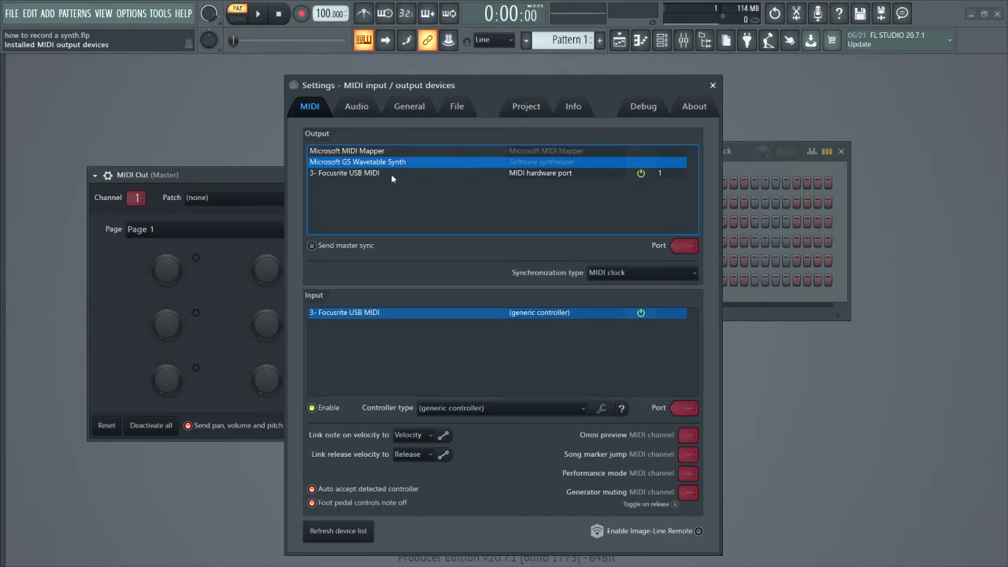
click(389, 173)
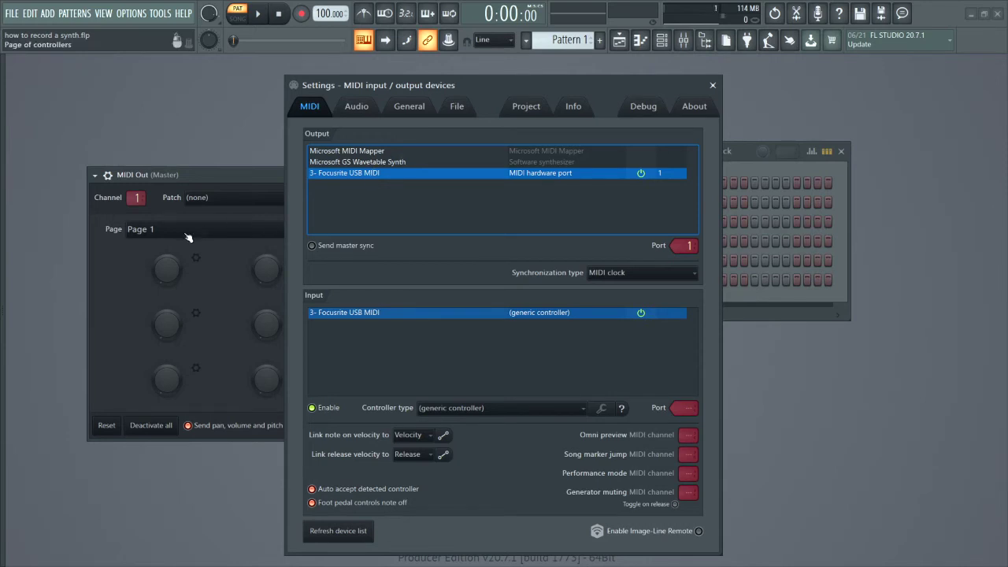
click(196, 258)
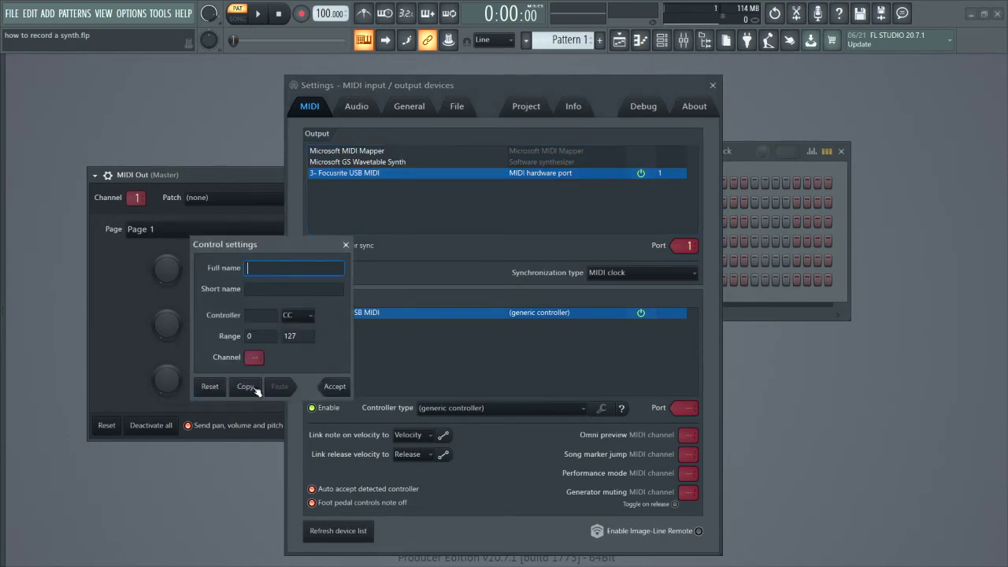
click(345, 245)
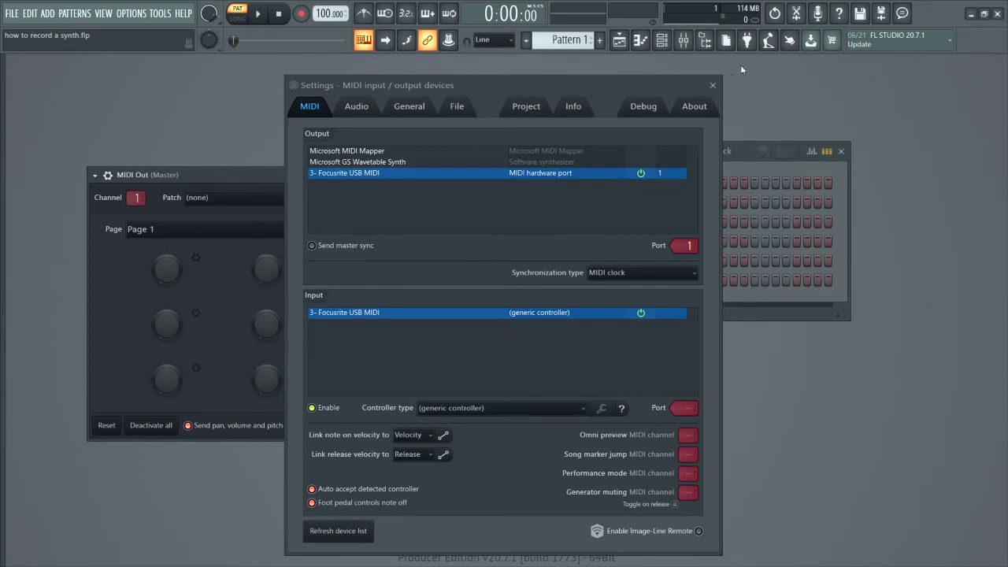
click(715, 85)
drag(286, 176, 263, 204)
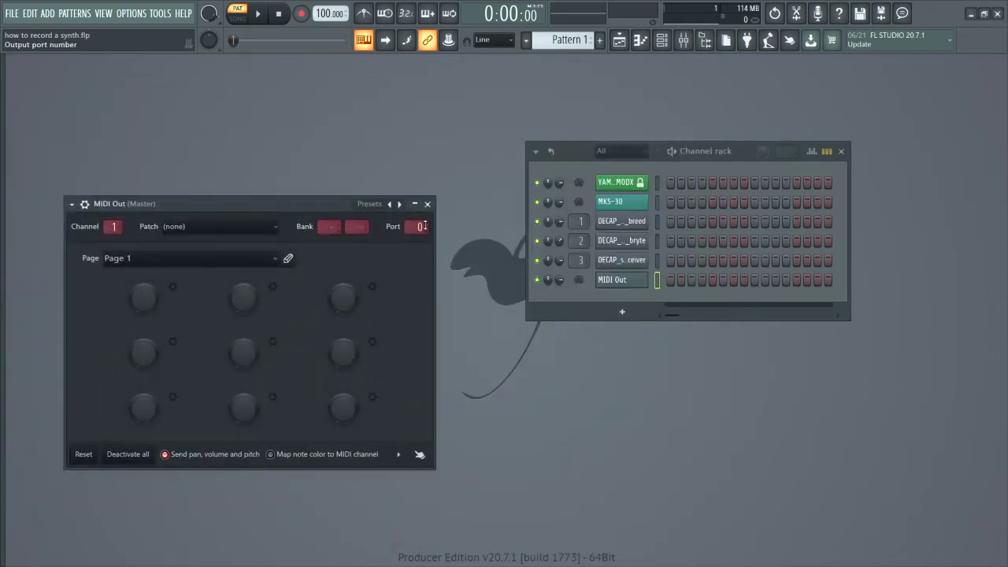
Raise the MIDI Out port from 0 to 1, verify in MIDI settings, and nudge the window right
scroll(419, 226, up, 1)
click(130, 13)
click(149, 36)
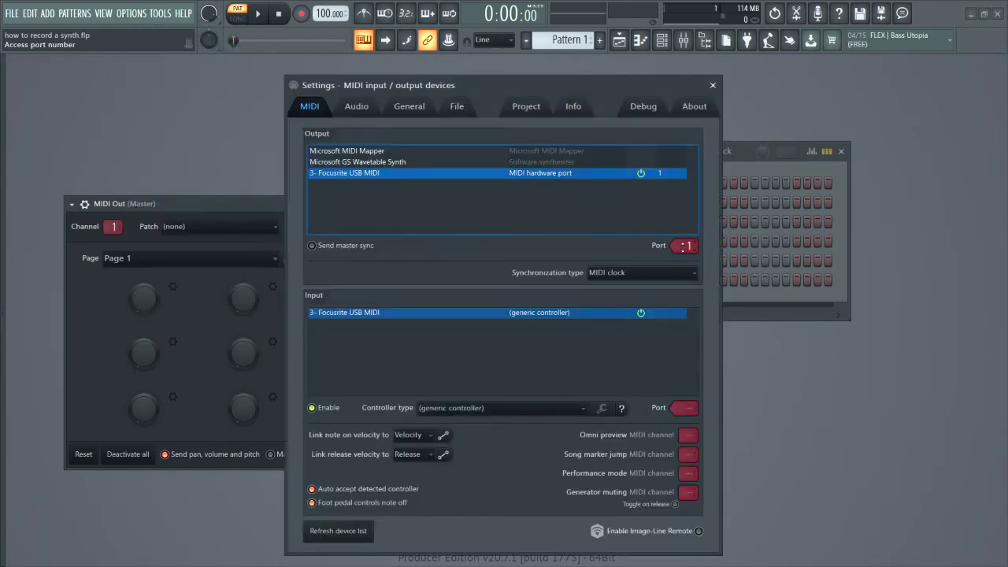
click(713, 85)
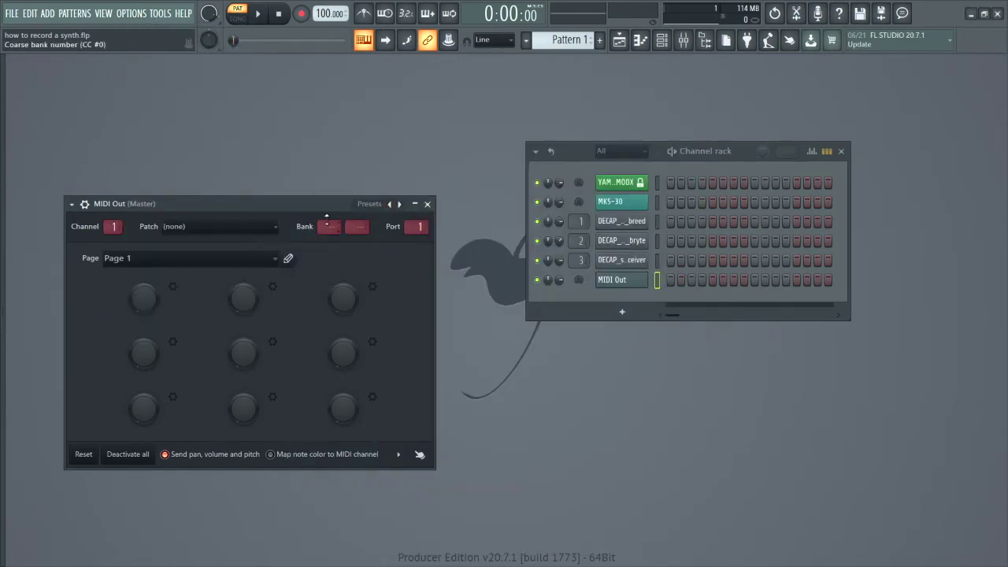
drag(312, 203, 344, 204)
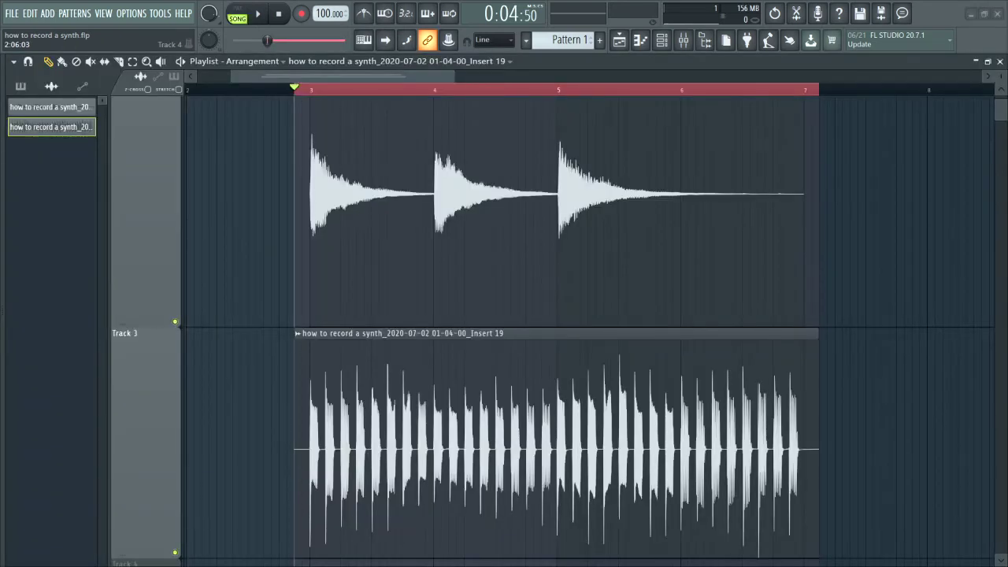
scroll(412, 78, right, 2)
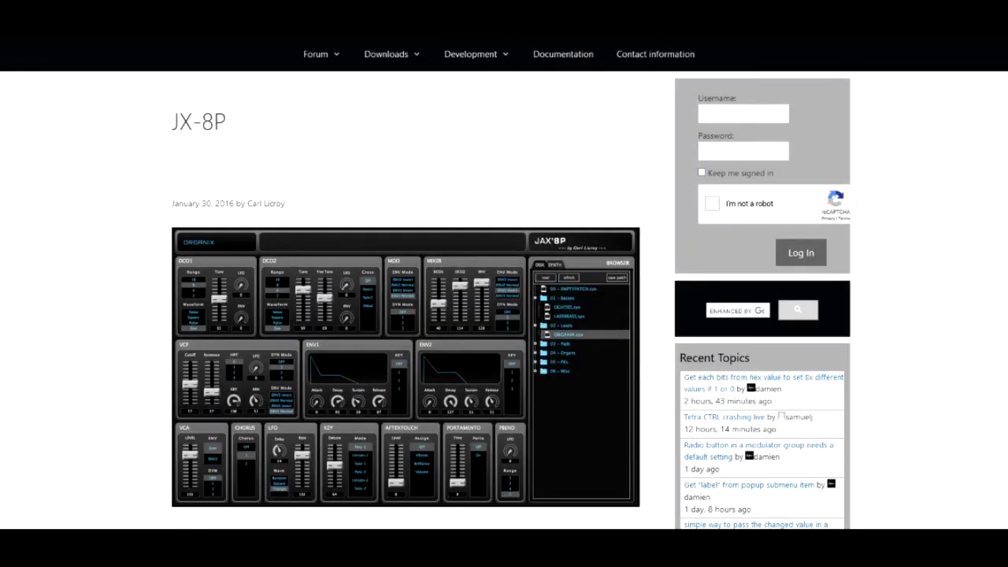
scroll(299, 196, up, 3)
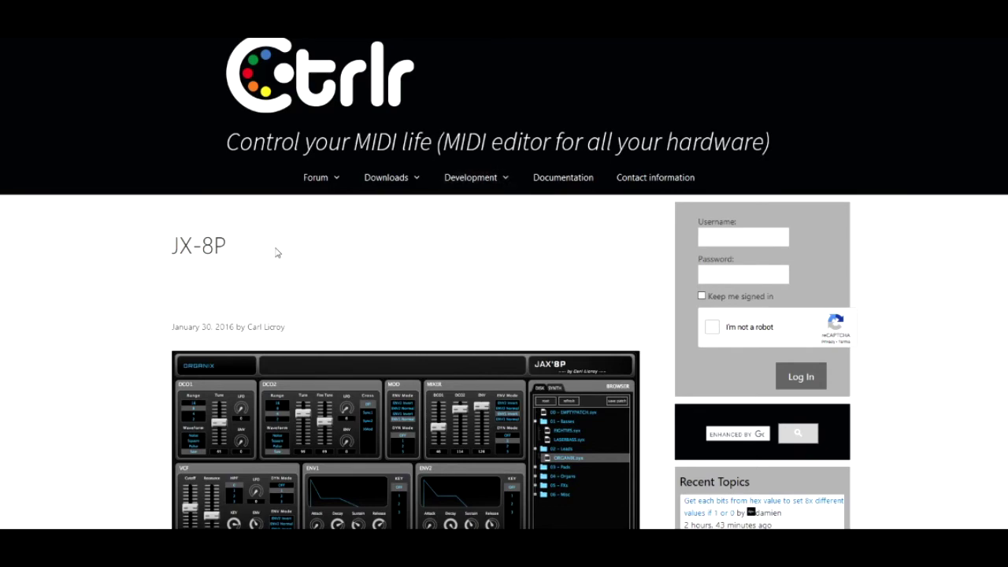
scroll(276, 254, down, 3)
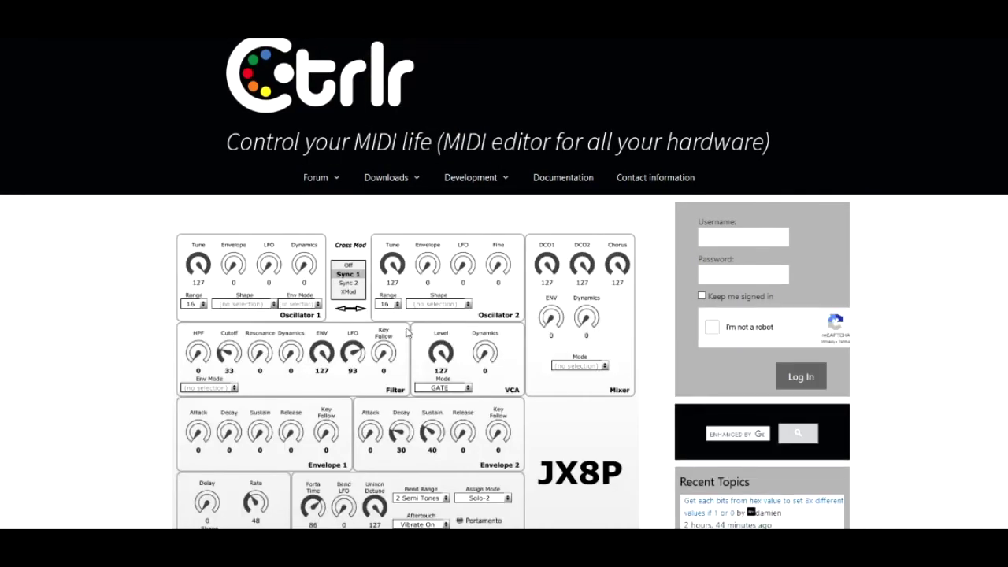
Scroll down the Ctrlr page to the JX8P editor panel image
scroll(414, 352, down, 3)
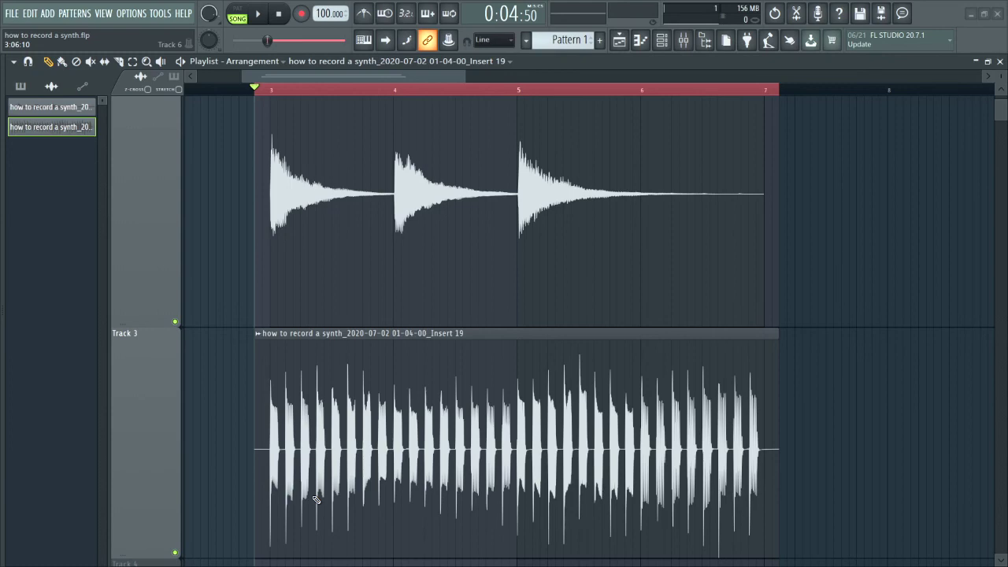
Confirm Focusrite USB MIDI is on port 1 in MIDI settings, then show the Channel rack with F6
click(131, 13)
click(141, 42)
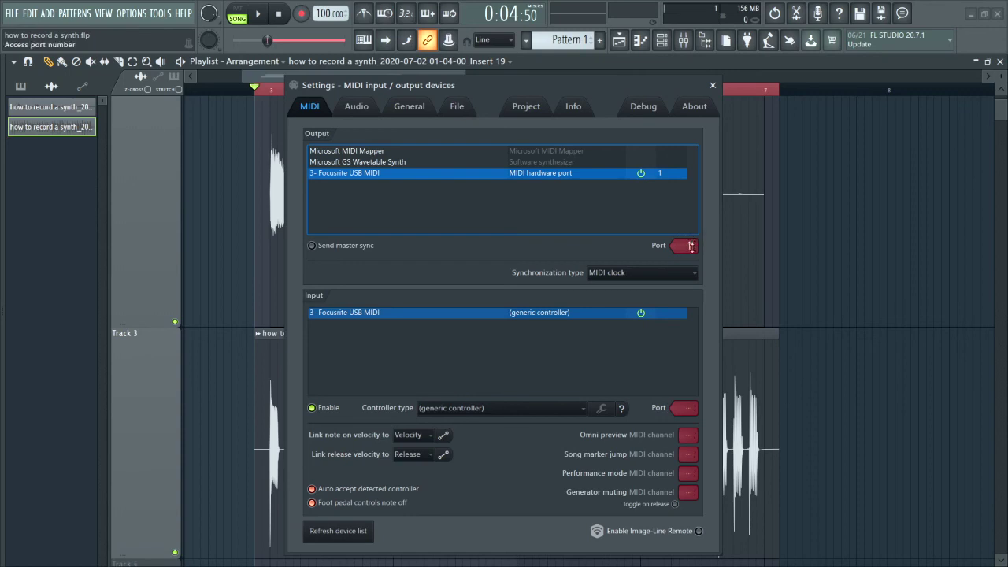
click(711, 89)
key(F6)
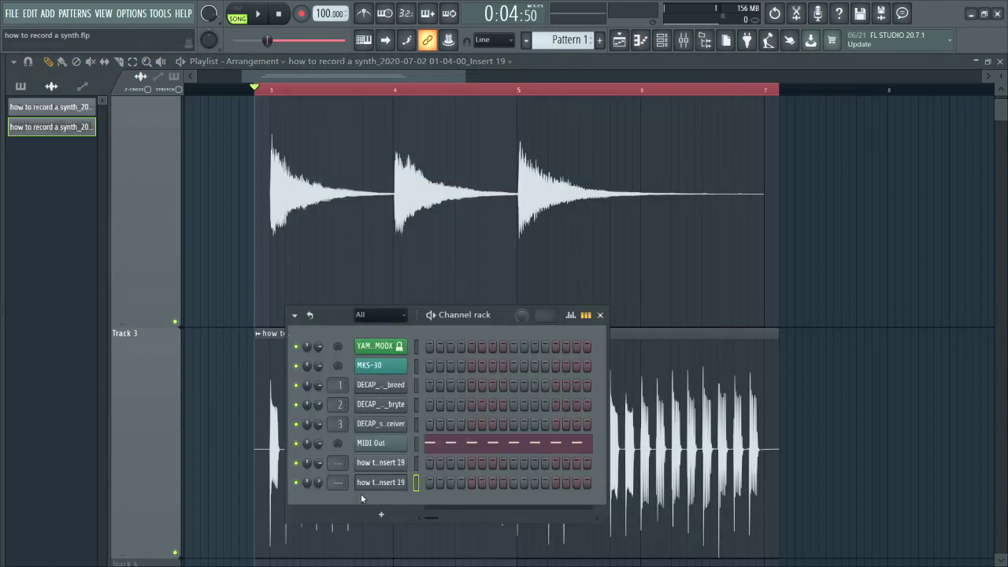
Add MIDI Out #2 on port 1, enable computer-keyboard note input, and move its window right
click(381, 514)
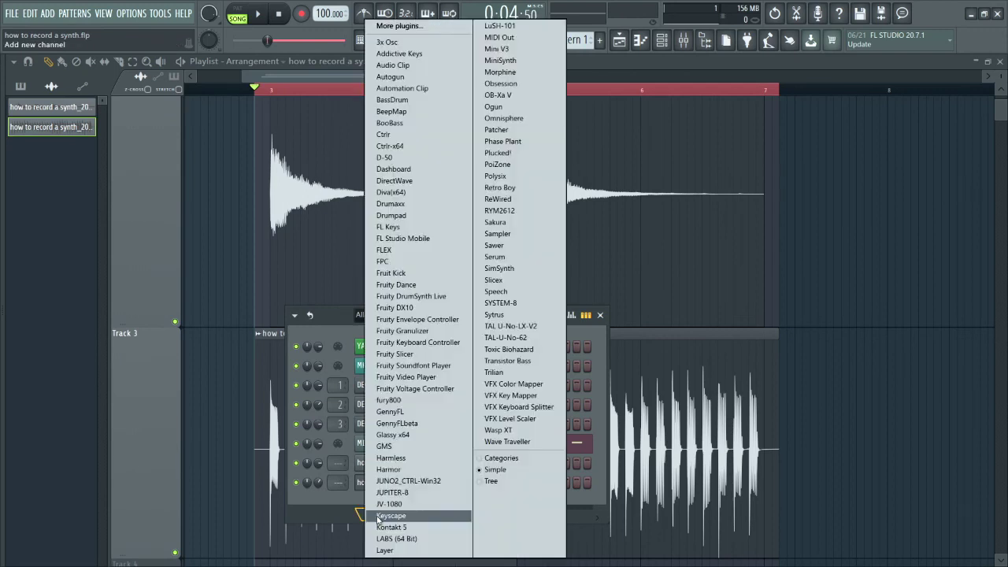
click(523, 38)
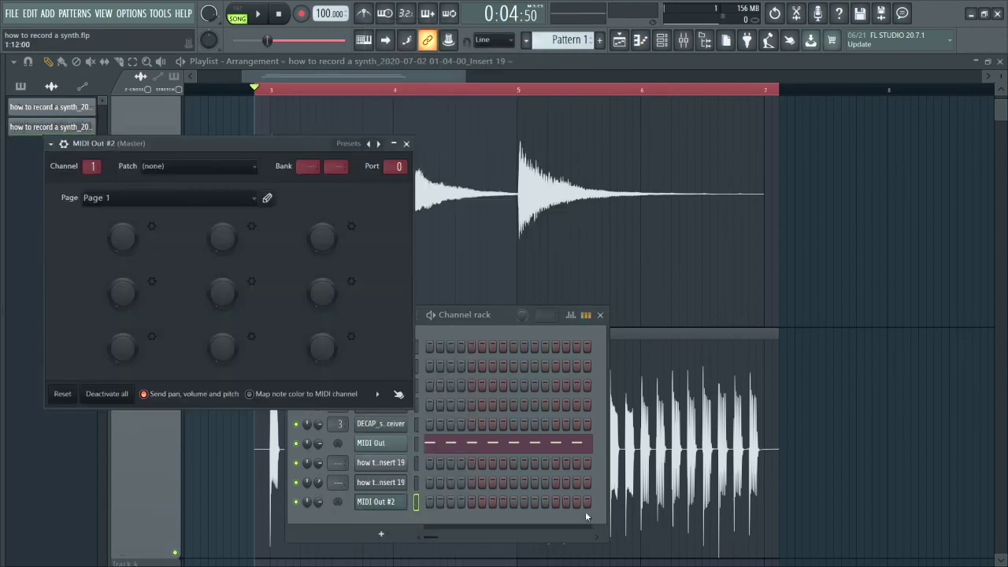
drag(398, 166, 399, 160)
drag(219, 143, 285, 170)
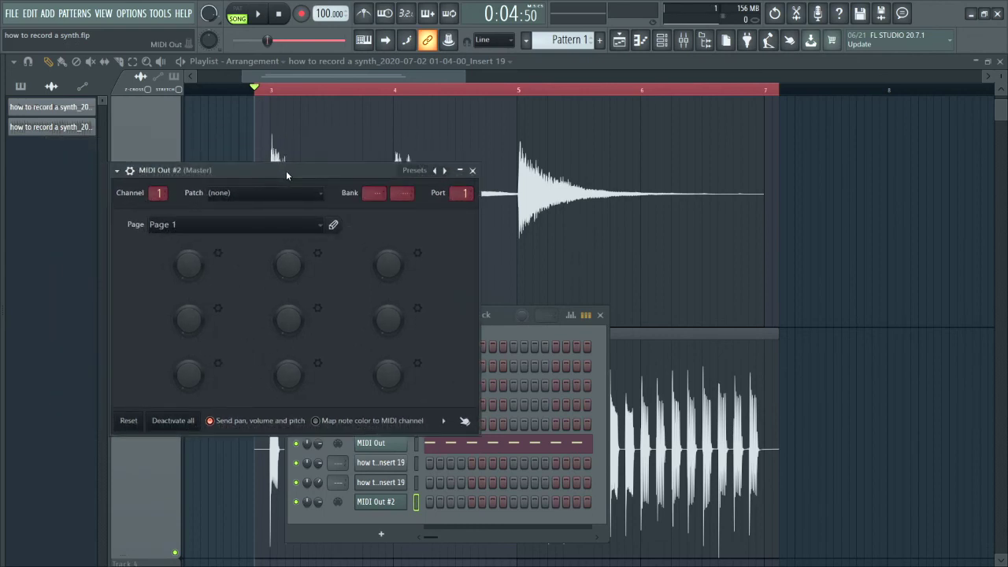
key(ctrl+t)
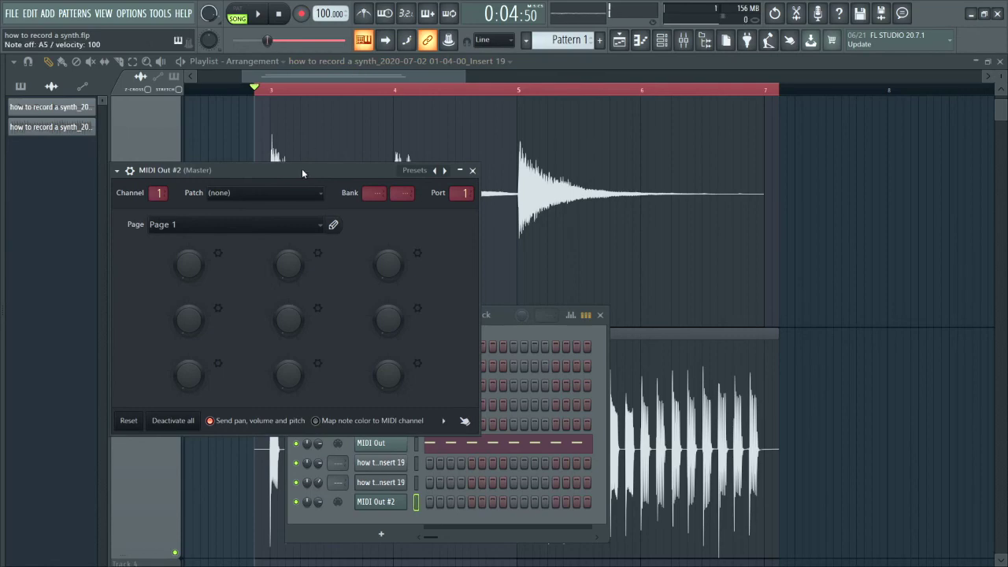
drag(302, 169, 604, 101)
click(487, 443)
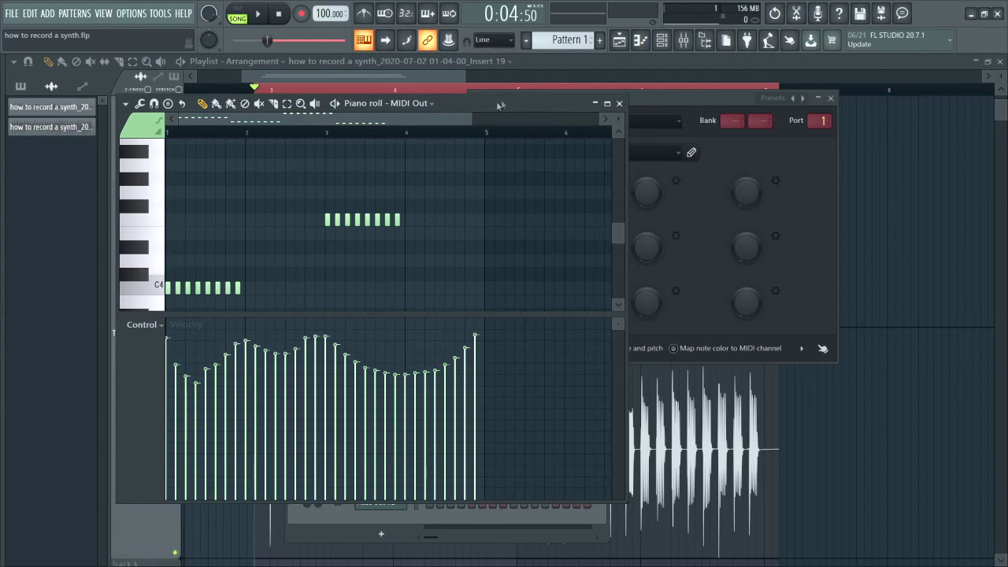
Drag the piano roll showing MIDI Out's C4 notes and velocity curve into place
drag(492, 103, 636, 89)
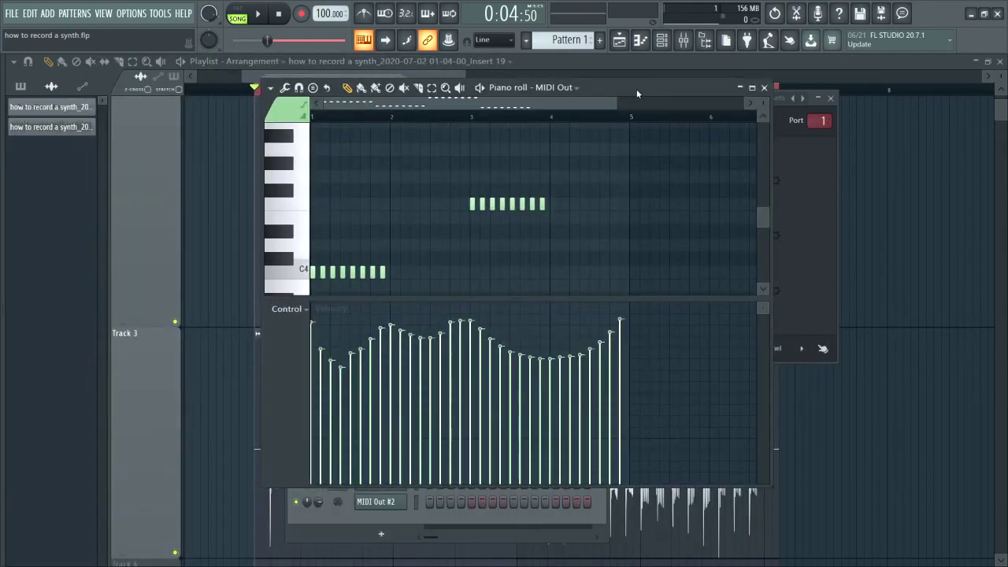